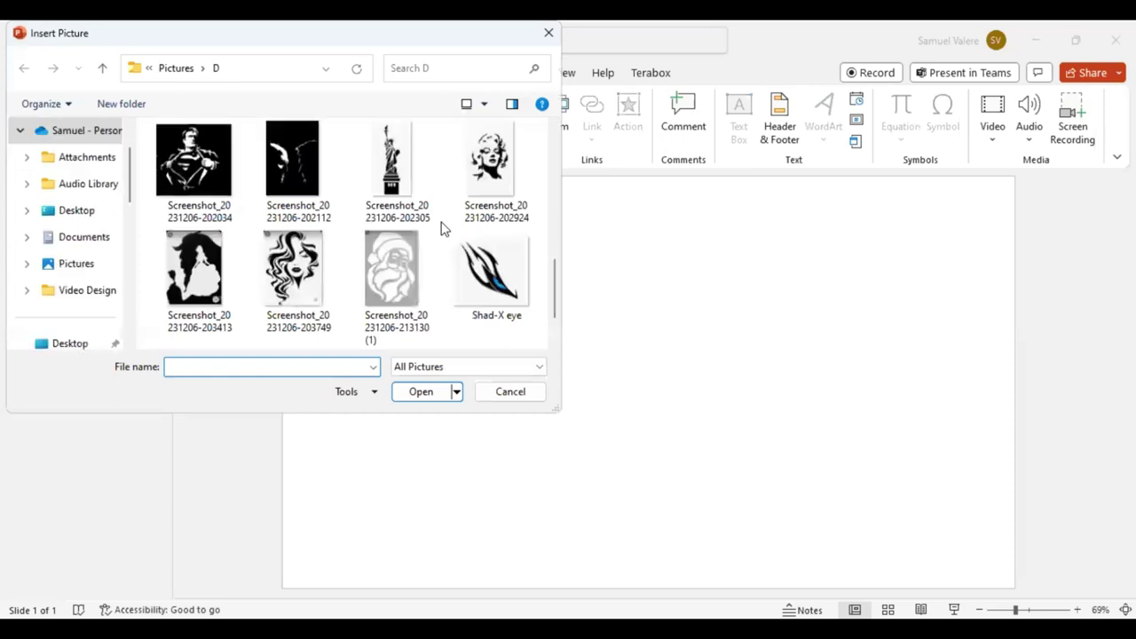
- Scroll up to view the inserted black-and-white Minion picture on the slide
scroll(444, 227, "up", 1)
scroll(444, 227, "up", 1)
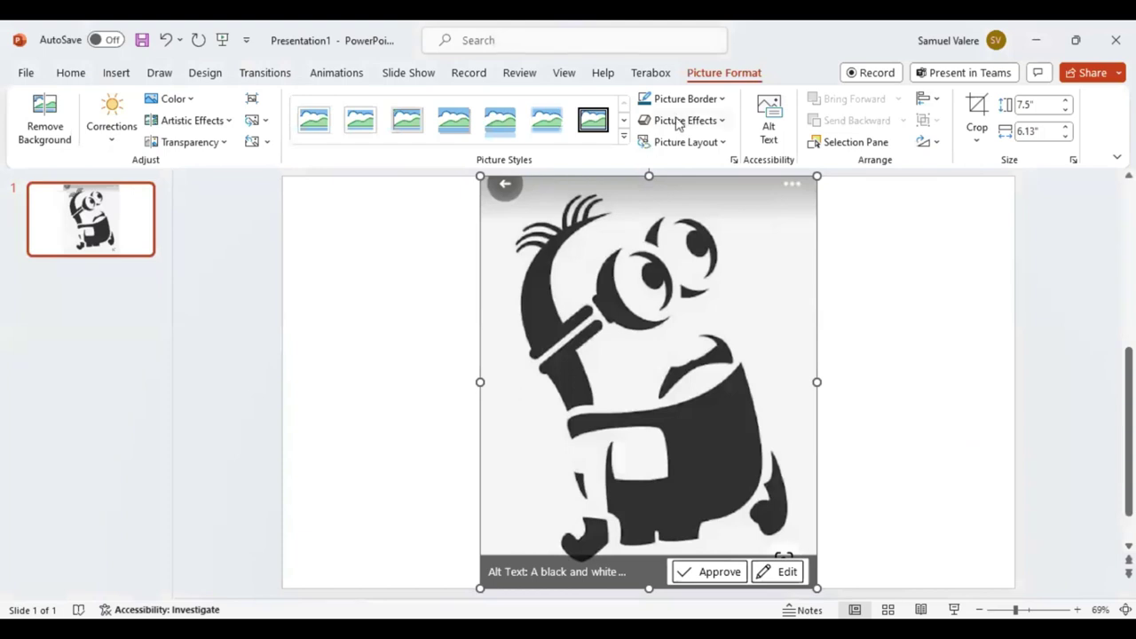
- Pick Freeform: Shape from Insert > Shapes and begin tracing the left side of the head
left_click(113, 76)
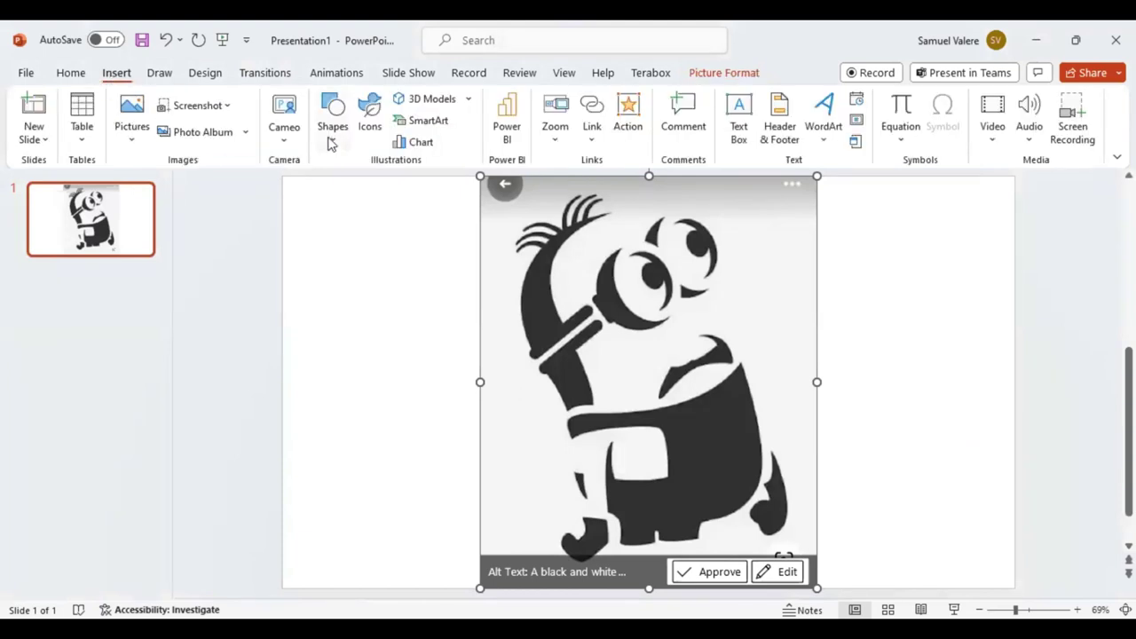
left_click(329, 142)
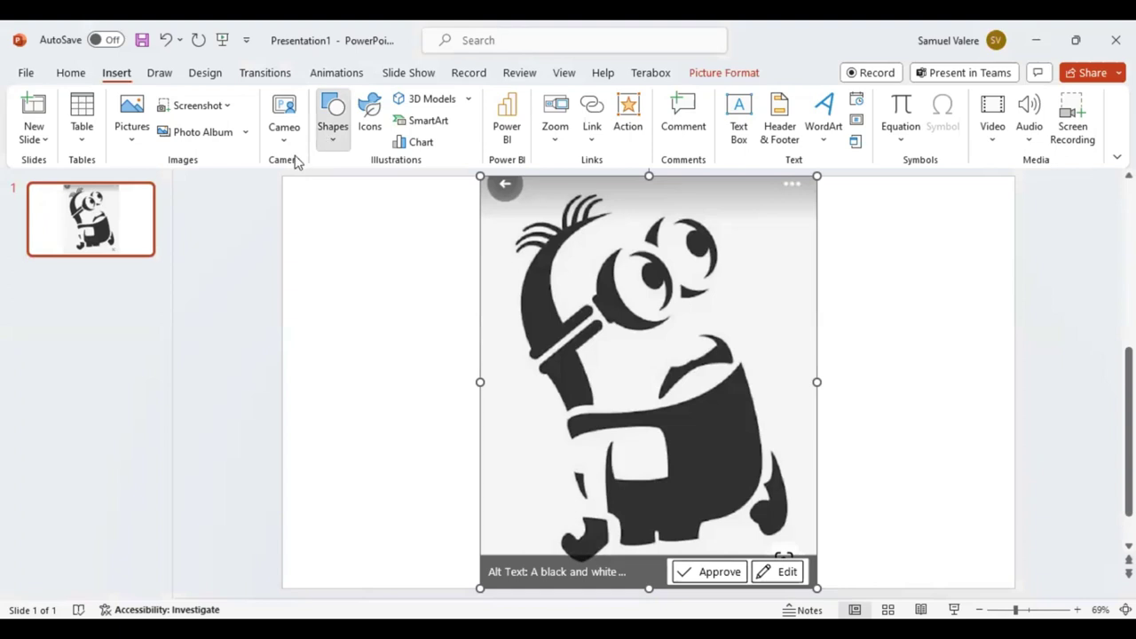
left_click(363, 204)
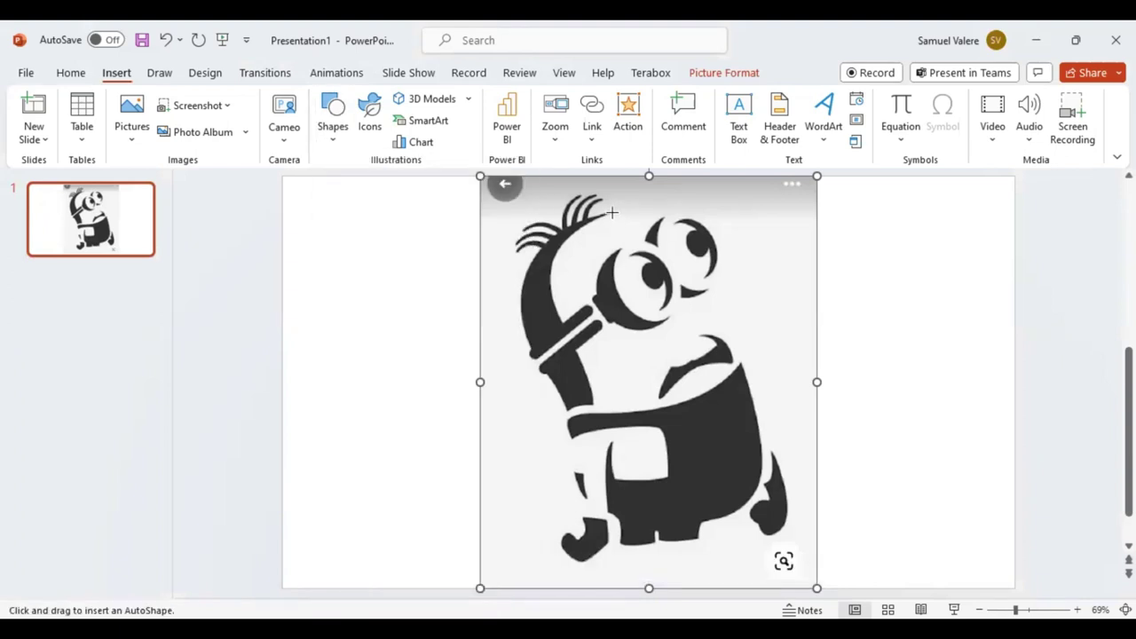
left_click_drag(609, 213, 589, 218)
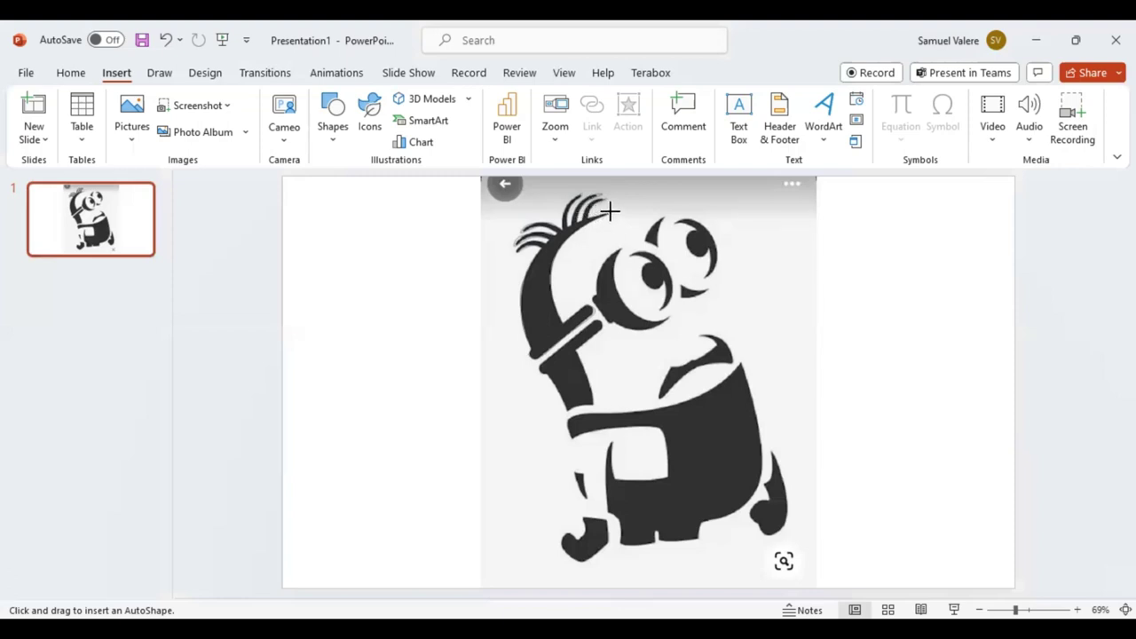
- Close the freeform outline of the head's left side and hair, then deselect it
left_click(610, 210)
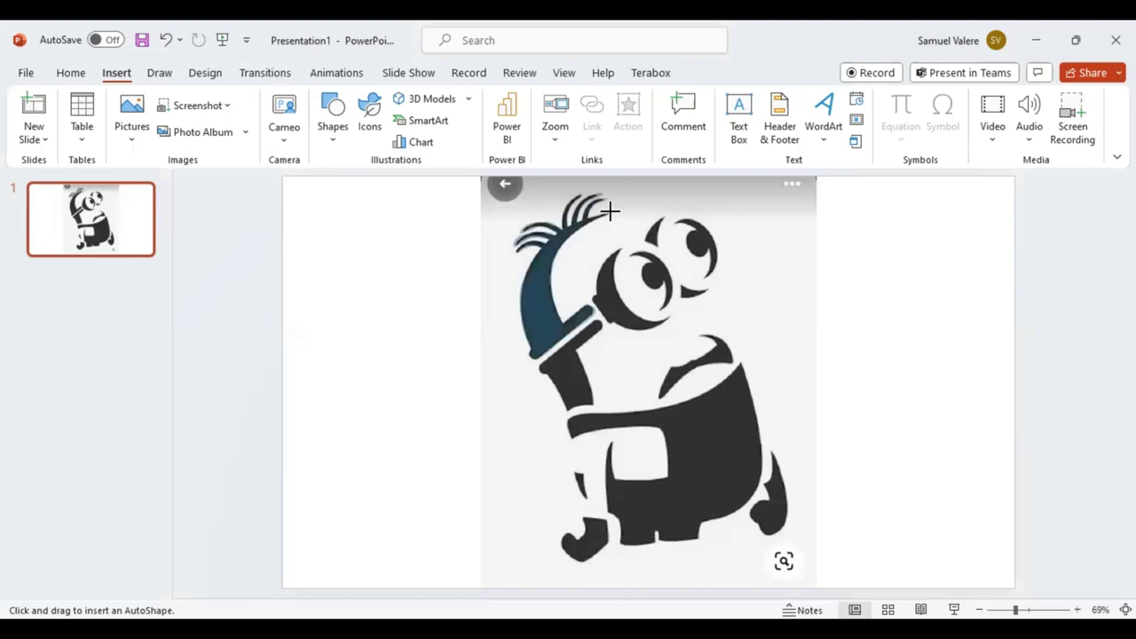
key("Escape")
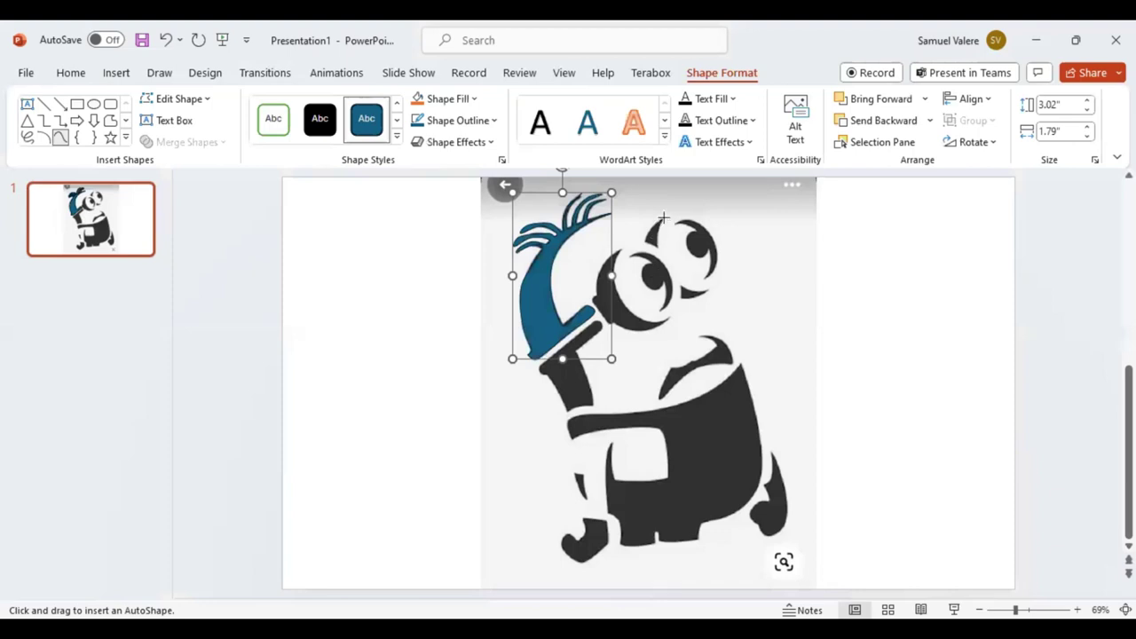
left_click(663, 216)
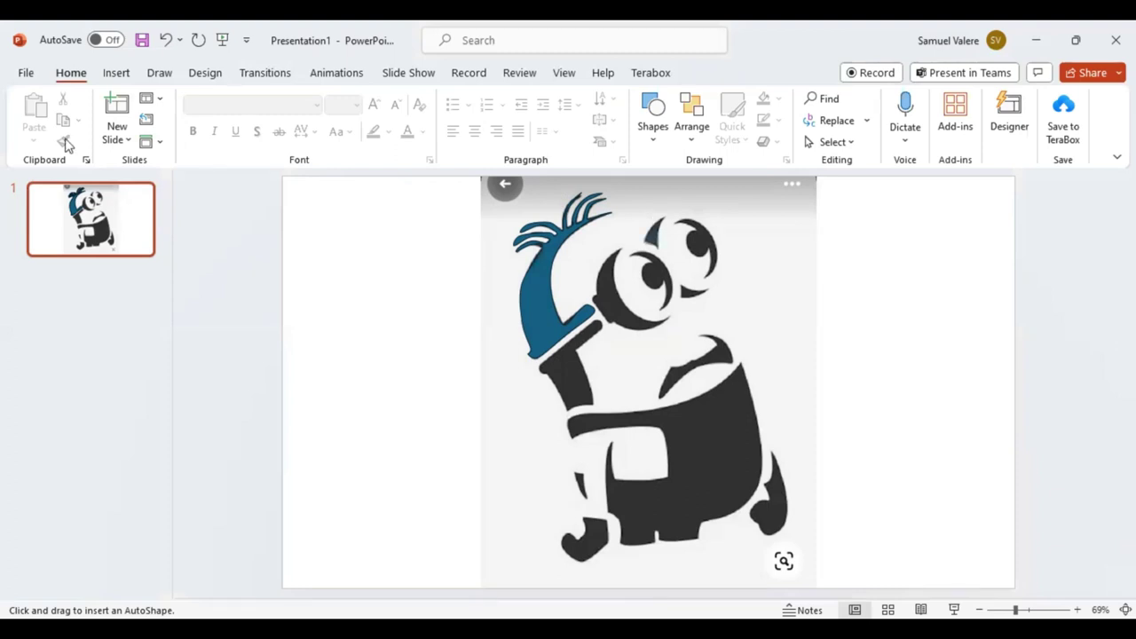
- Trace the dark piece above the goggle and the crescent under the right eye
left_click_drag(641, 215, 667, 250)
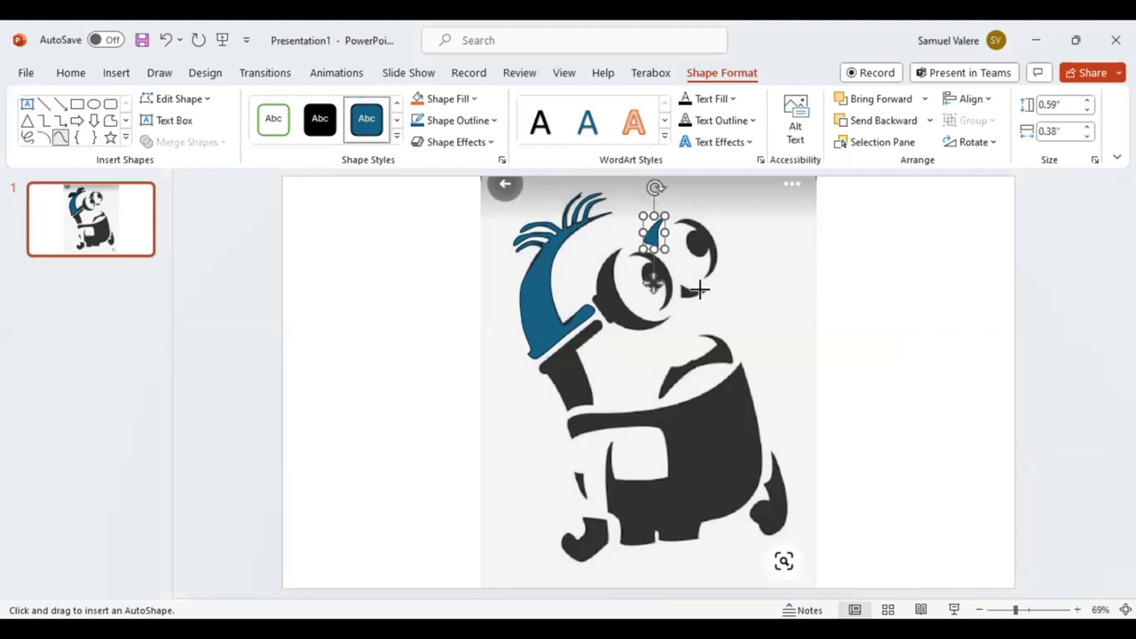
left_click(681, 287)
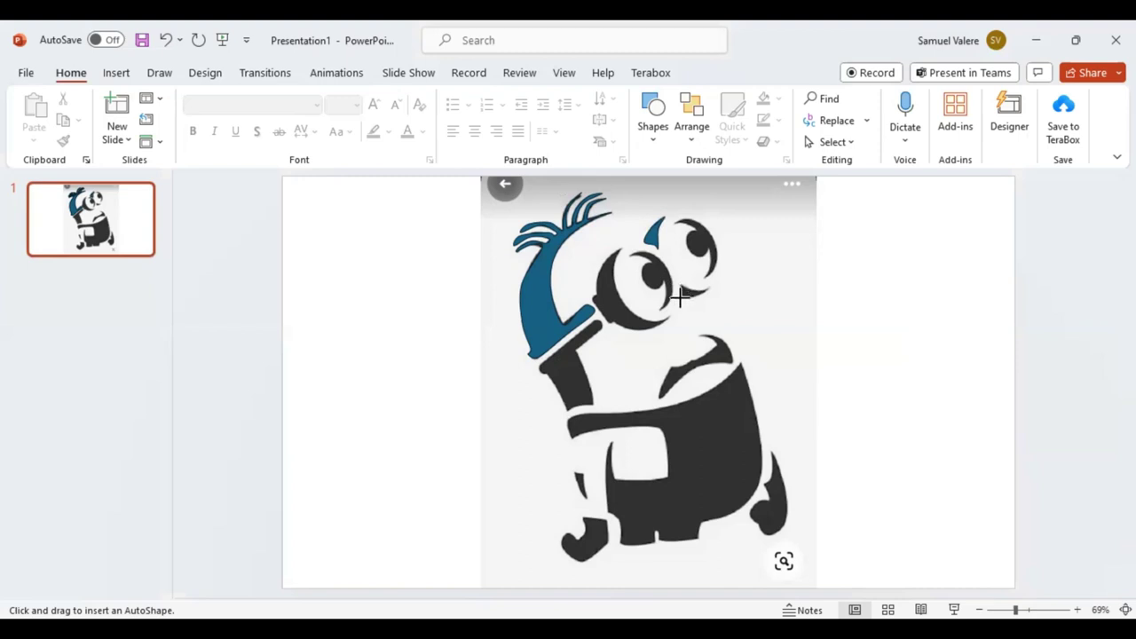
left_click_drag(677, 297, 710, 287)
left_click_drag(710, 287, 713, 283)
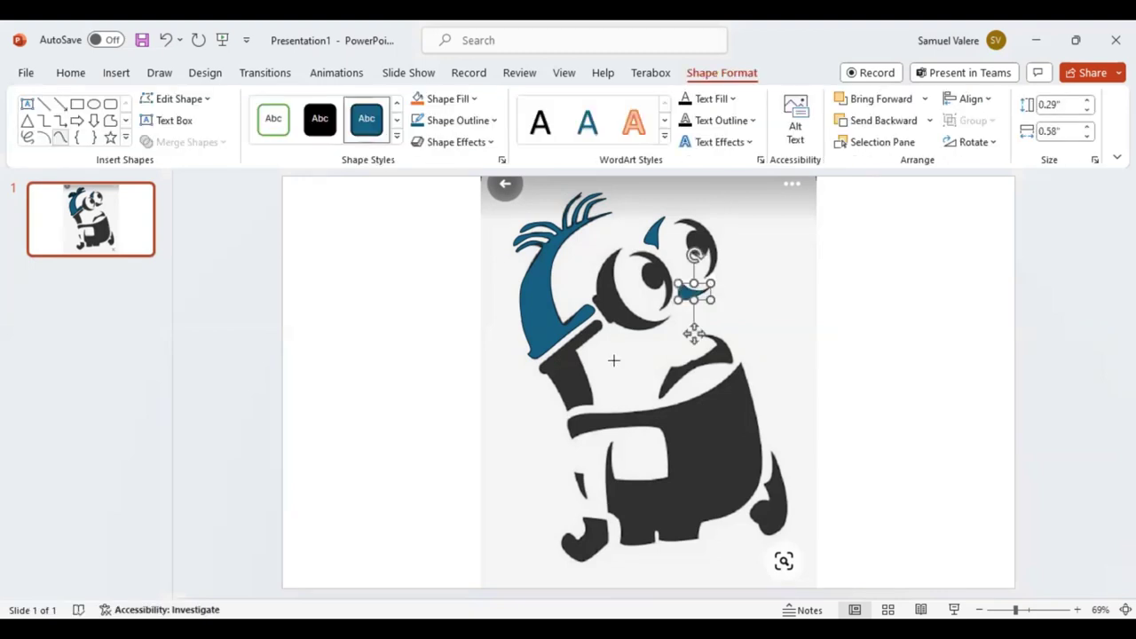
left_click(577, 401)
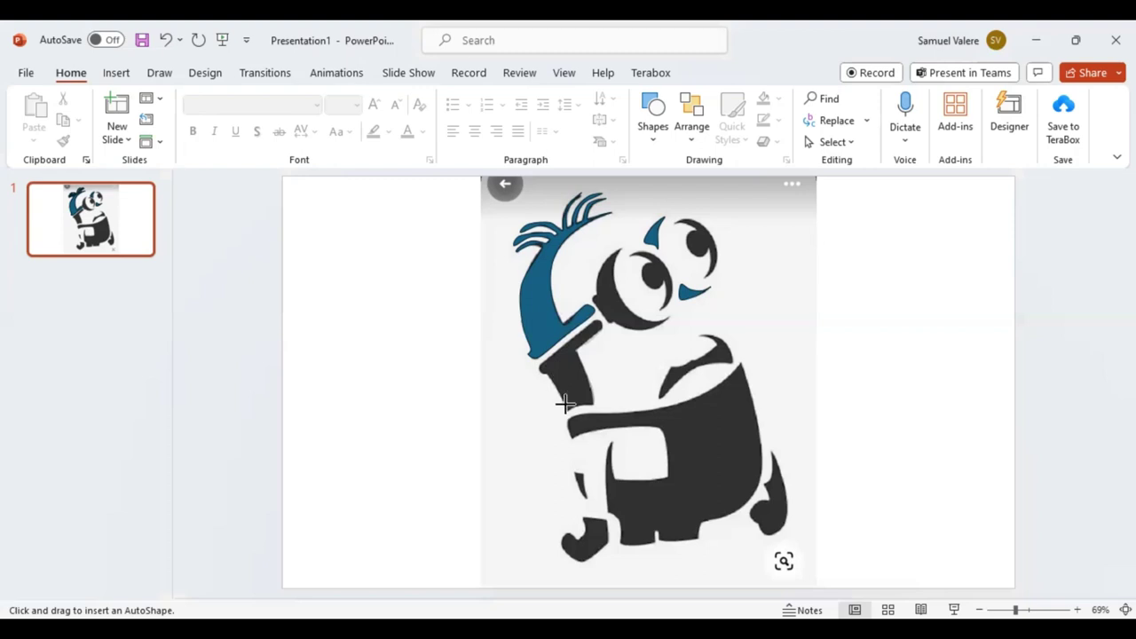
- Trace the raised arm and refine its top and left vertices with Edit Points
left_click_drag(566, 410, 575, 377)
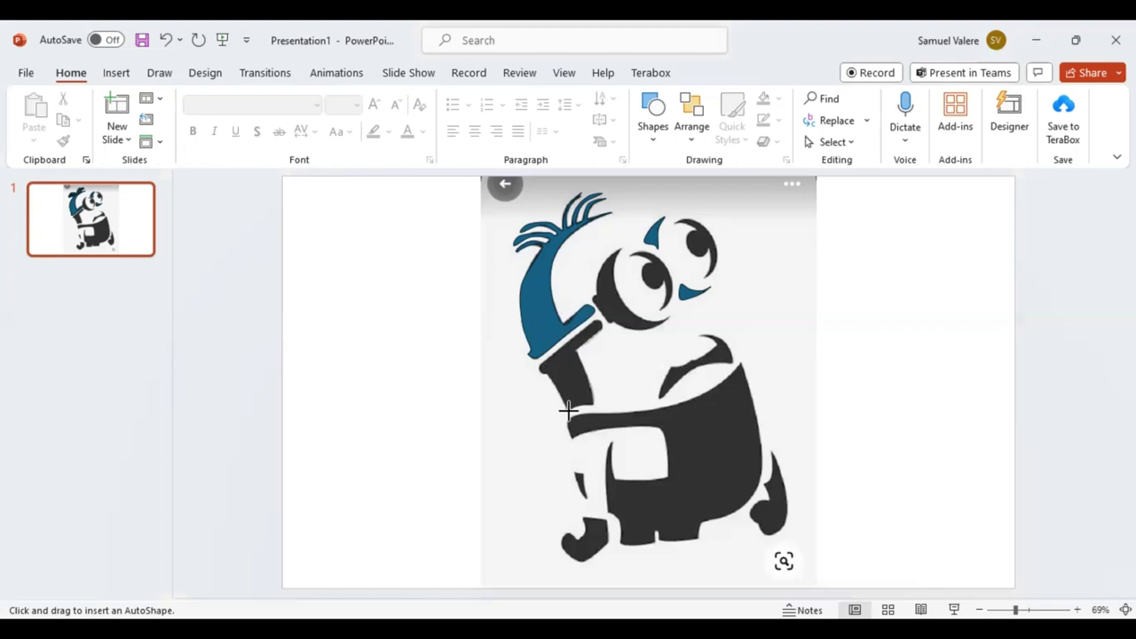
right_click(619, 336)
left_click(590, 332)
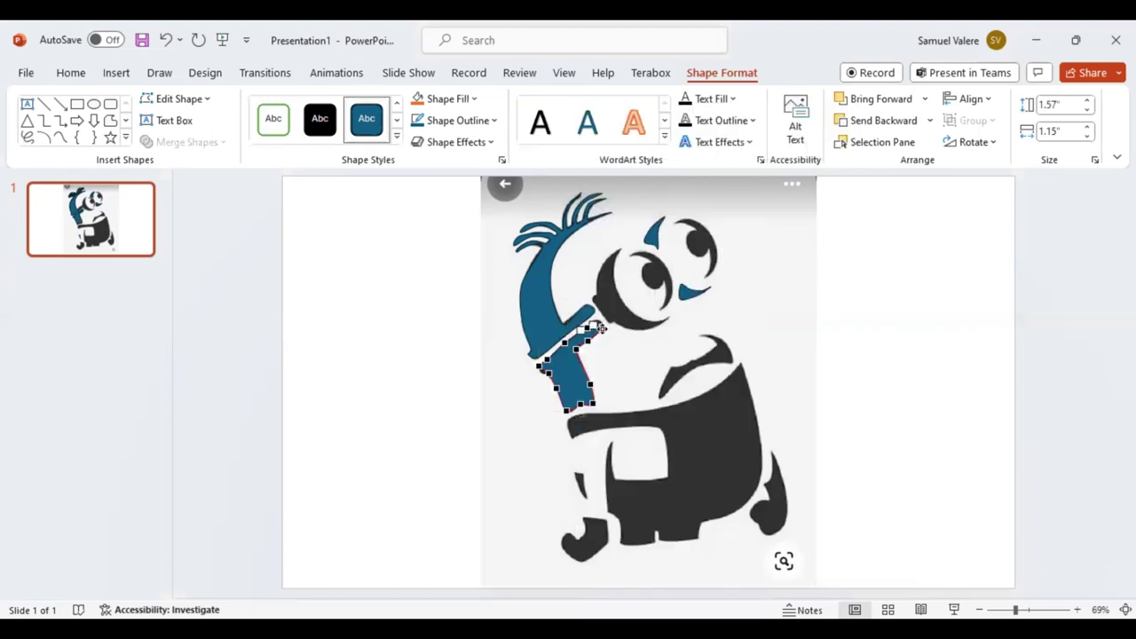
left_click(600, 323)
left_click_drag(600, 323, 596, 335)
left_click_drag(592, 319, 600, 318)
left_click_drag(545, 370, 541, 368)
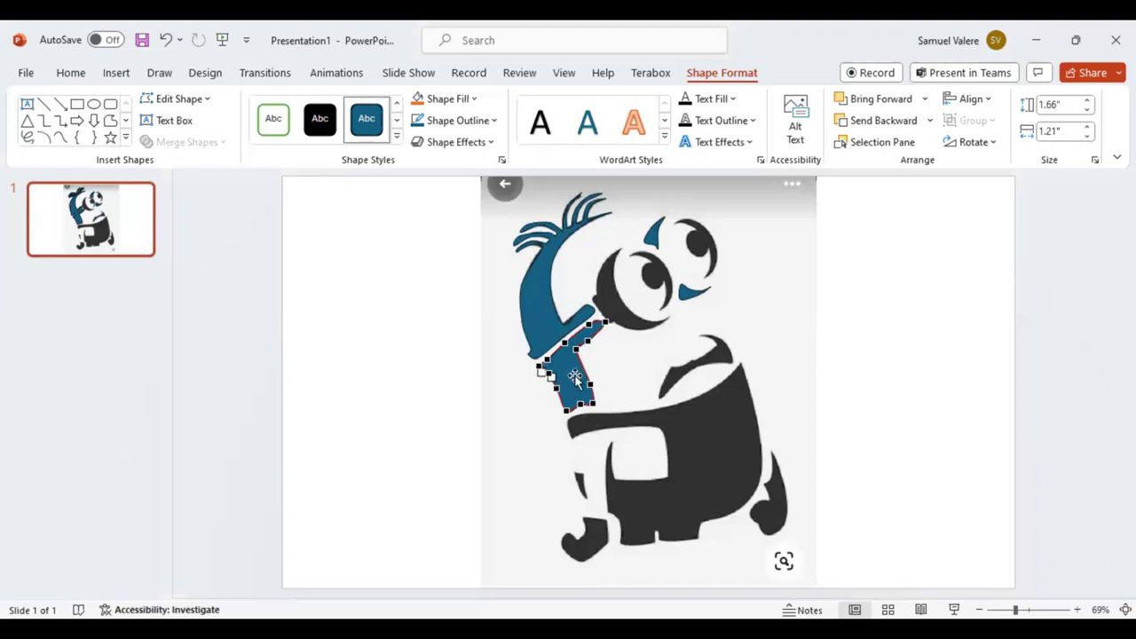
left_click(616, 362)
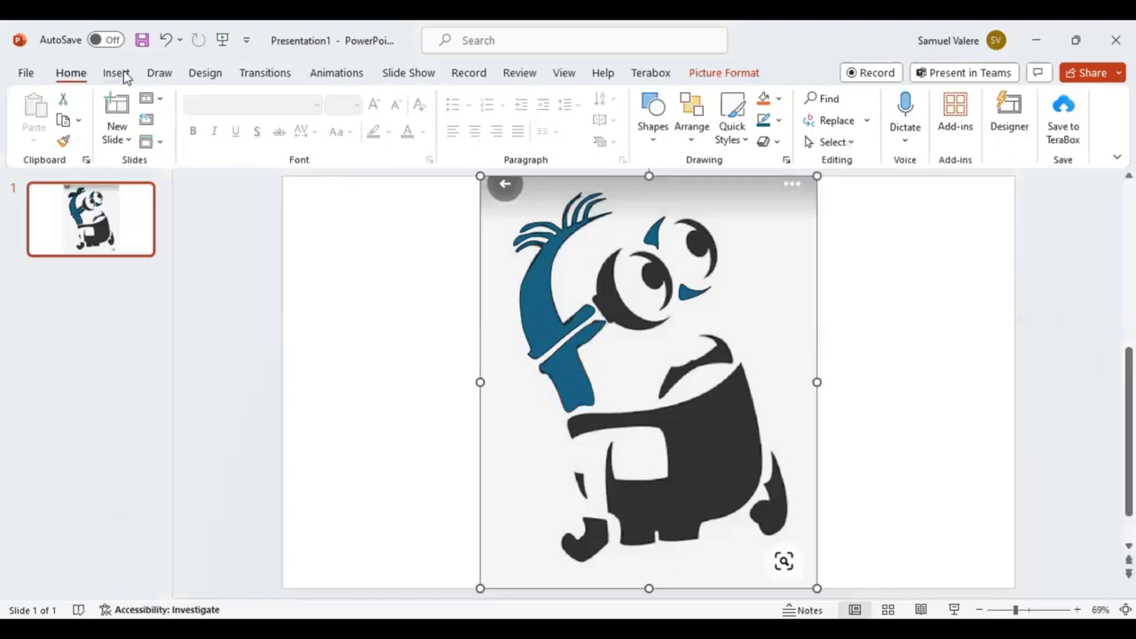
left_click(119, 76)
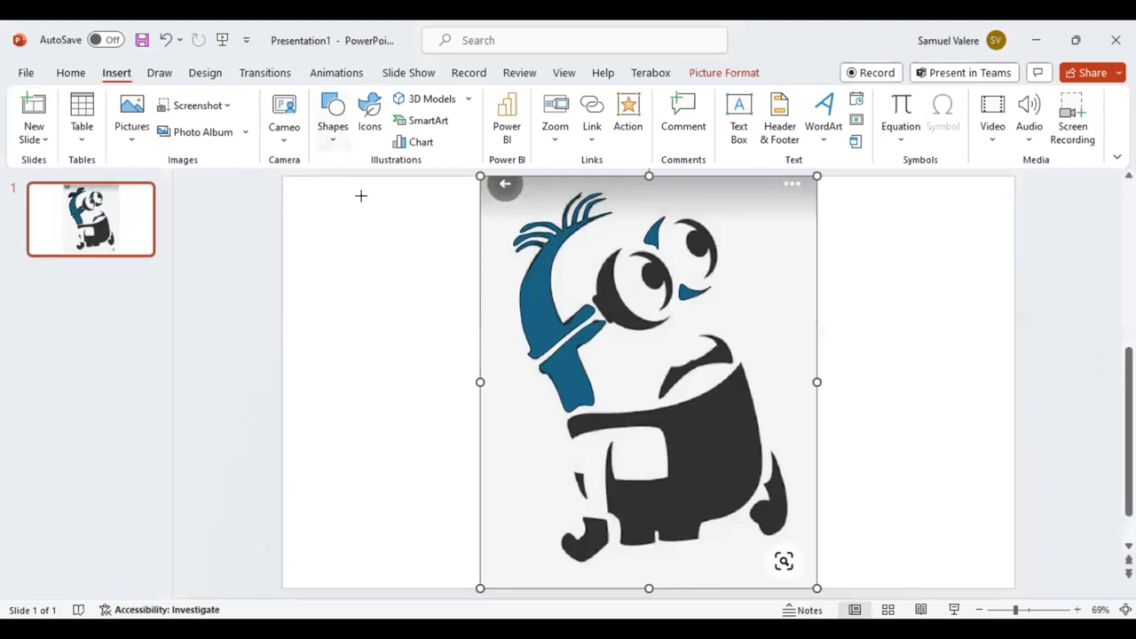
left_click(715, 338)
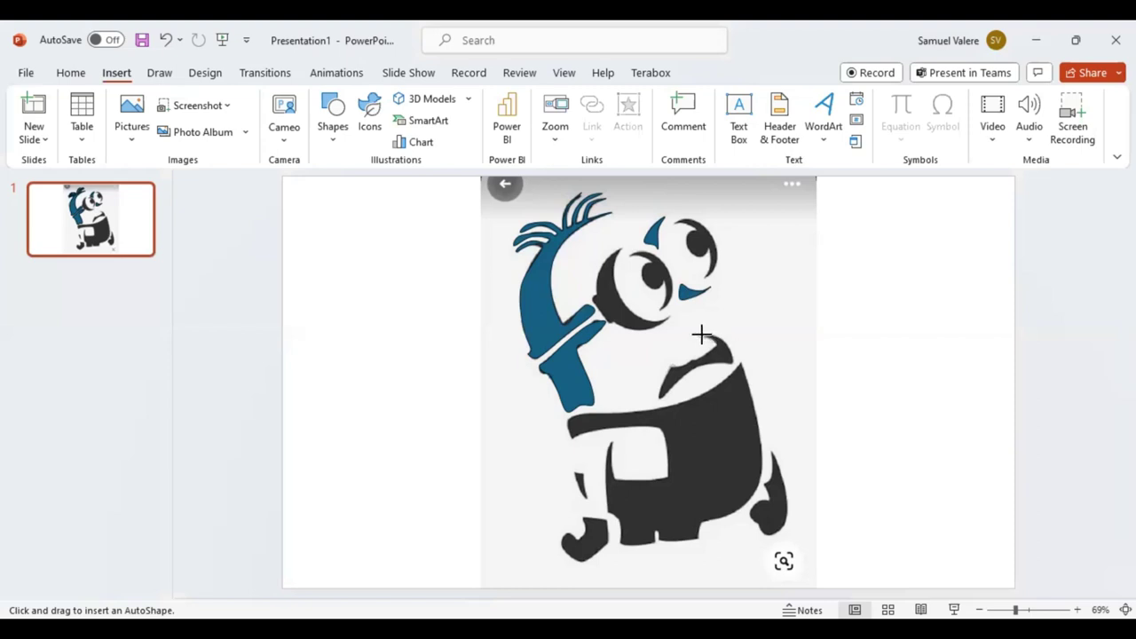
- Close the freeform traced around the Minion's mouth and deselect it
left_click(701, 334)
left_click(62, 139)
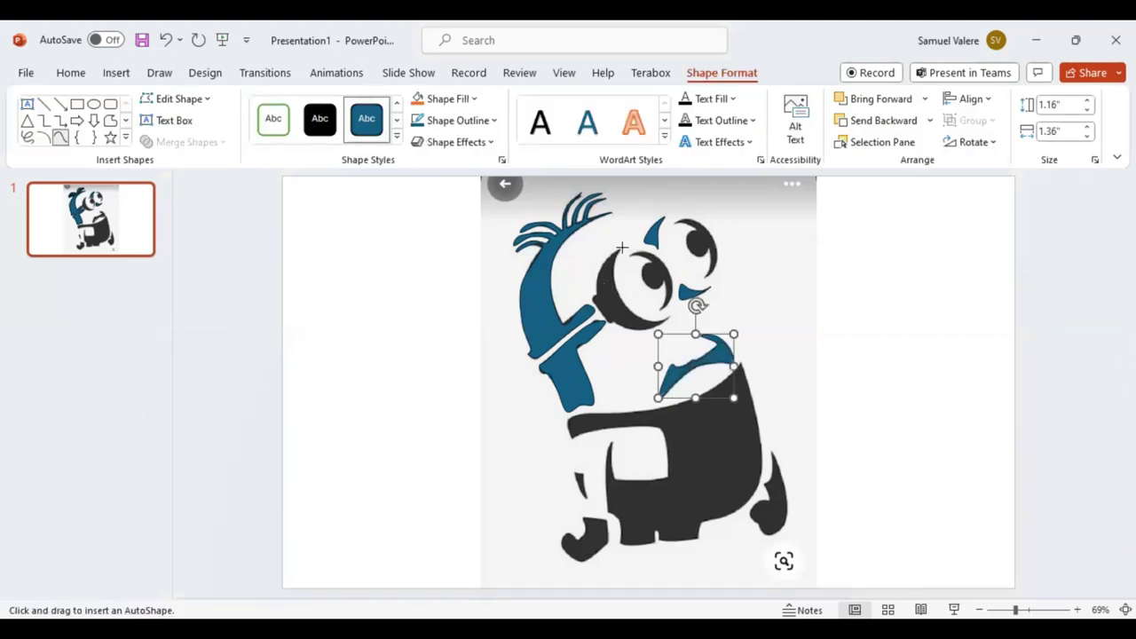
key("Escape")
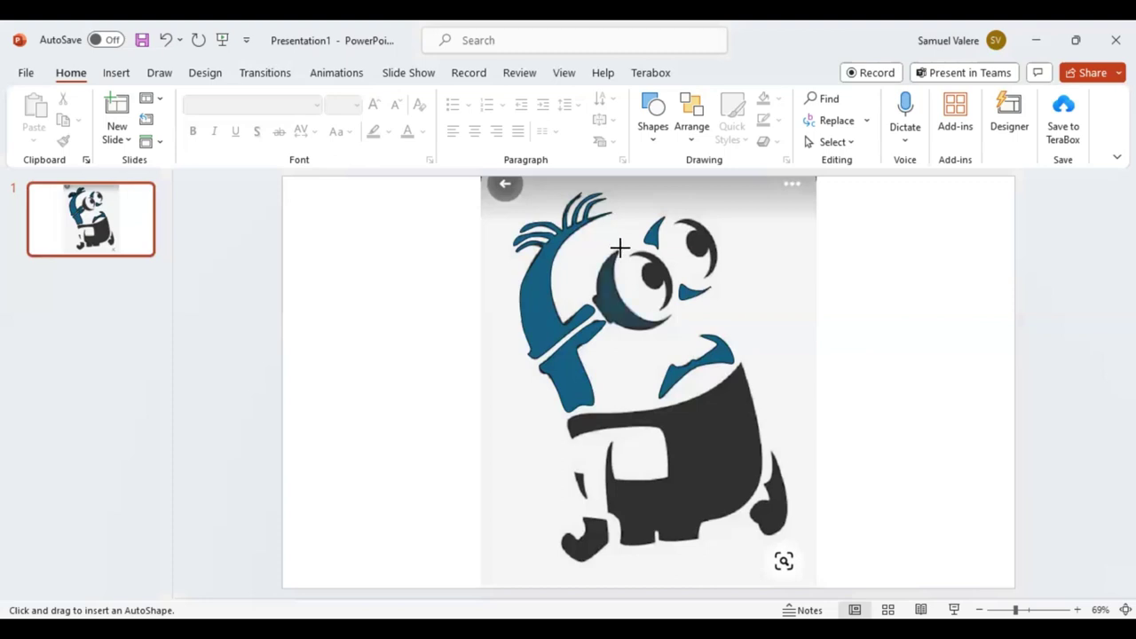
- Undo a trial goggle shape, then trace the thin sliver beside the left leg
left_click_drag(593, 246, 671, 329)
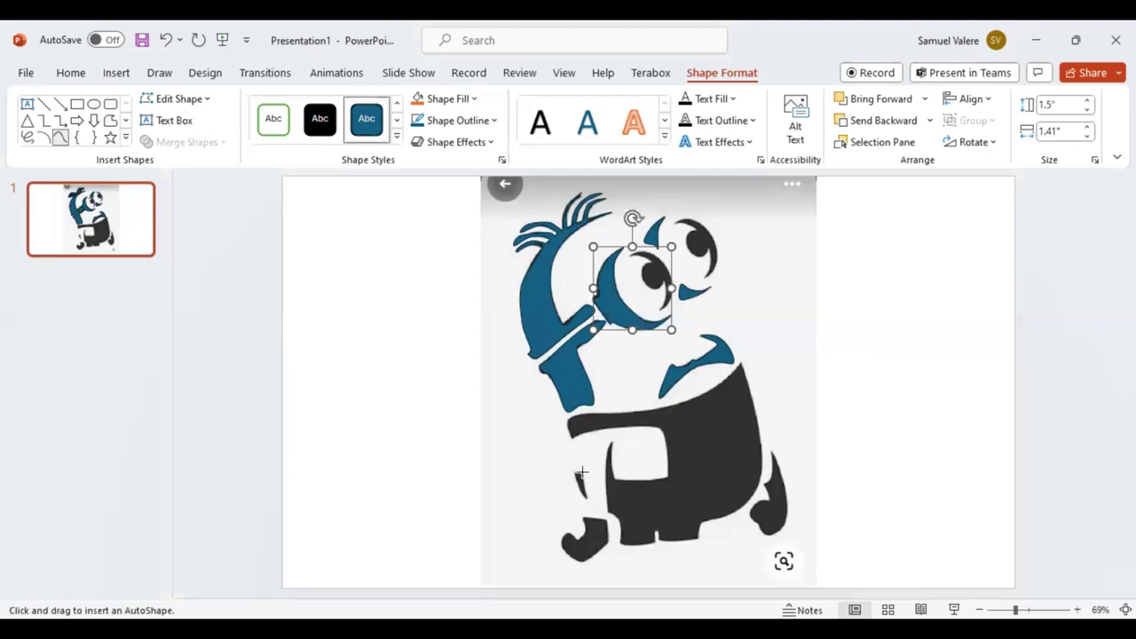
key("ctrl+z")
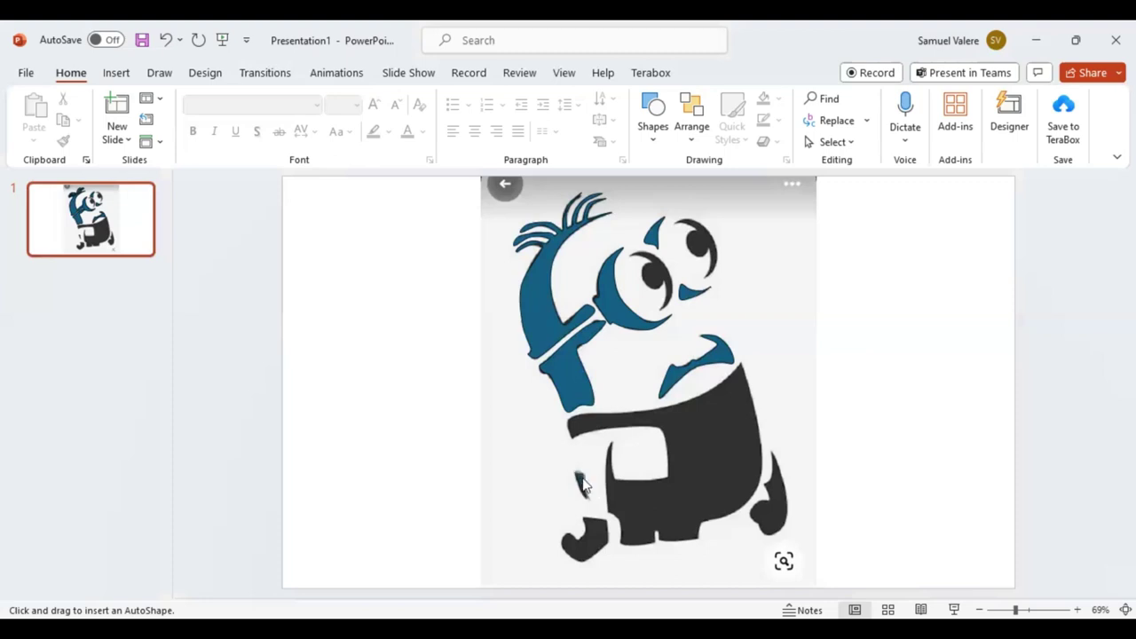
left_click_drag(573, 472, 586, 498)
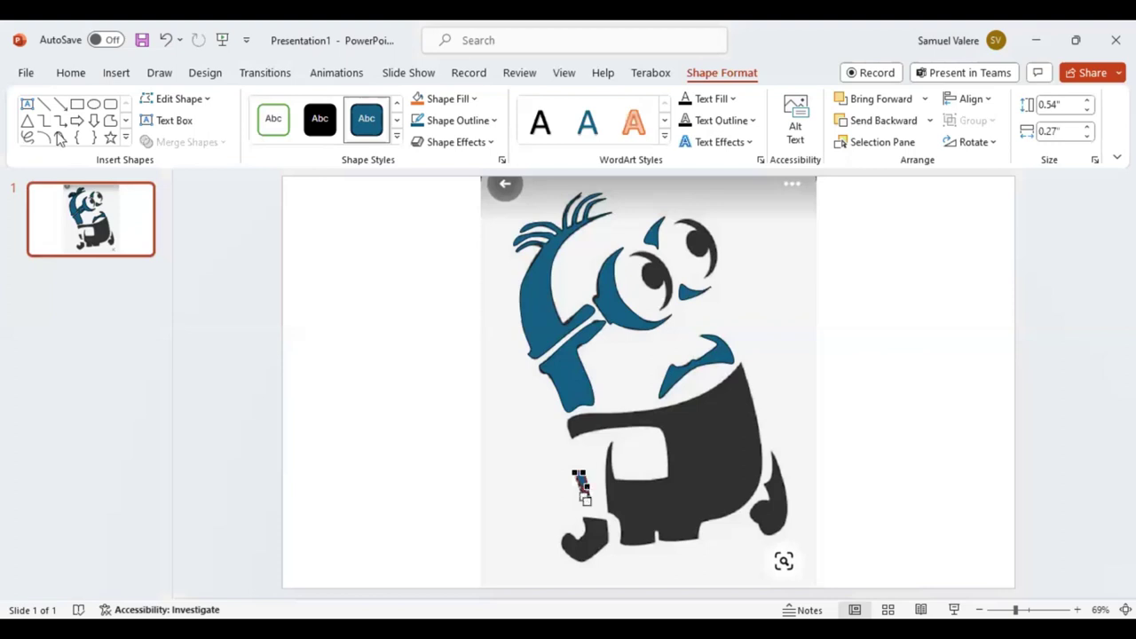
left_click(584, 497)
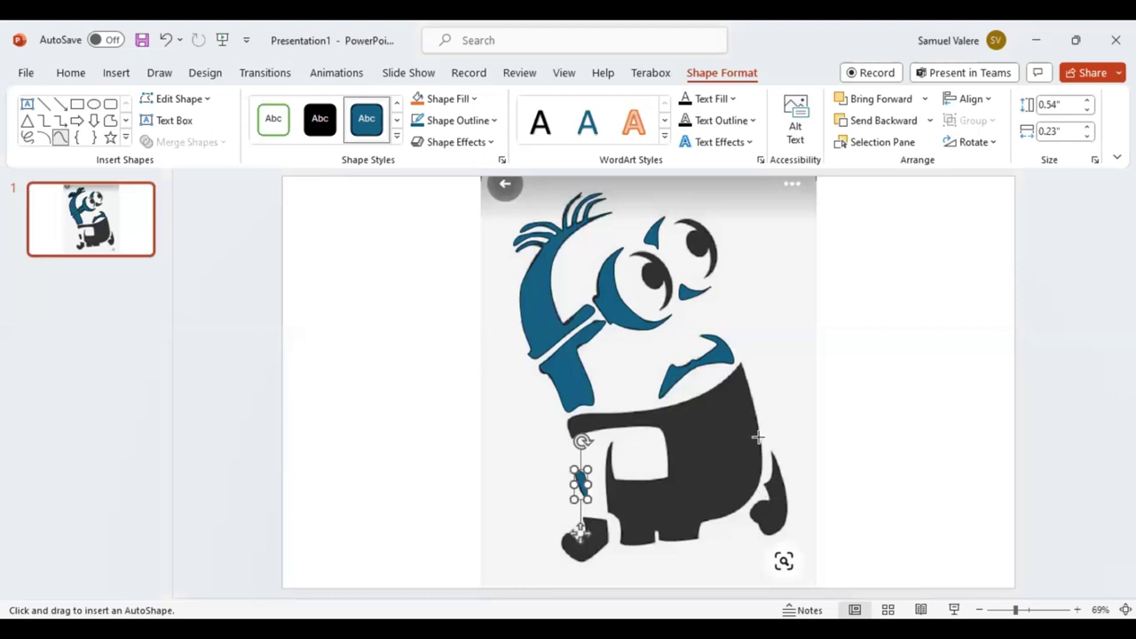
left_click(679, 223)
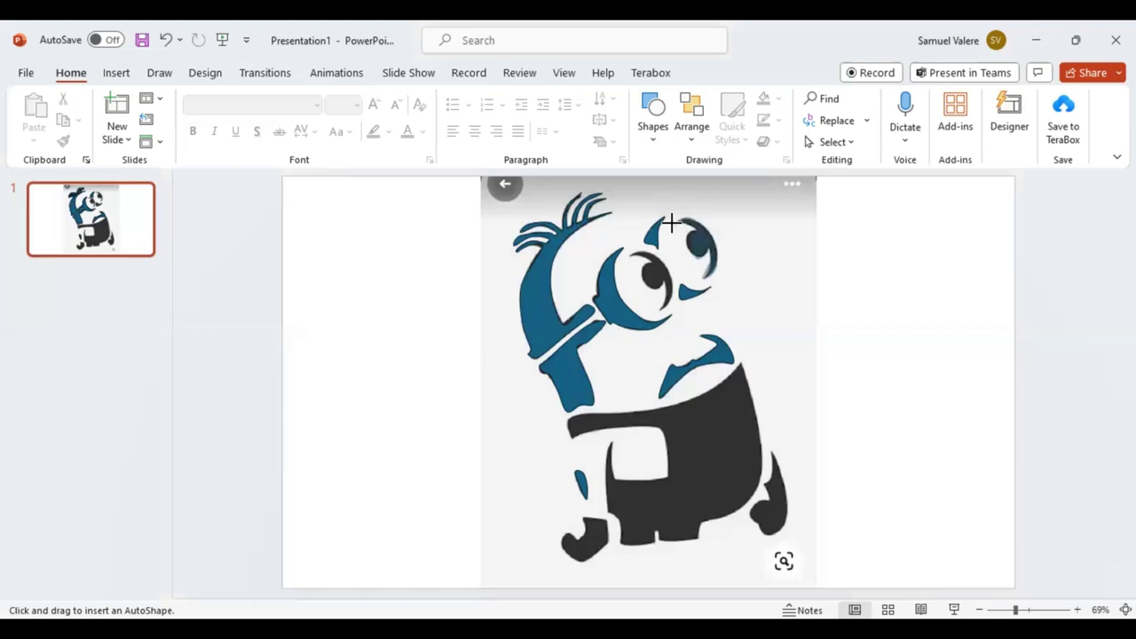
- Draw a curved shape over the right eye's outer crescent and adjust one of its points
left_click_drag(673, 217, 717, 278)
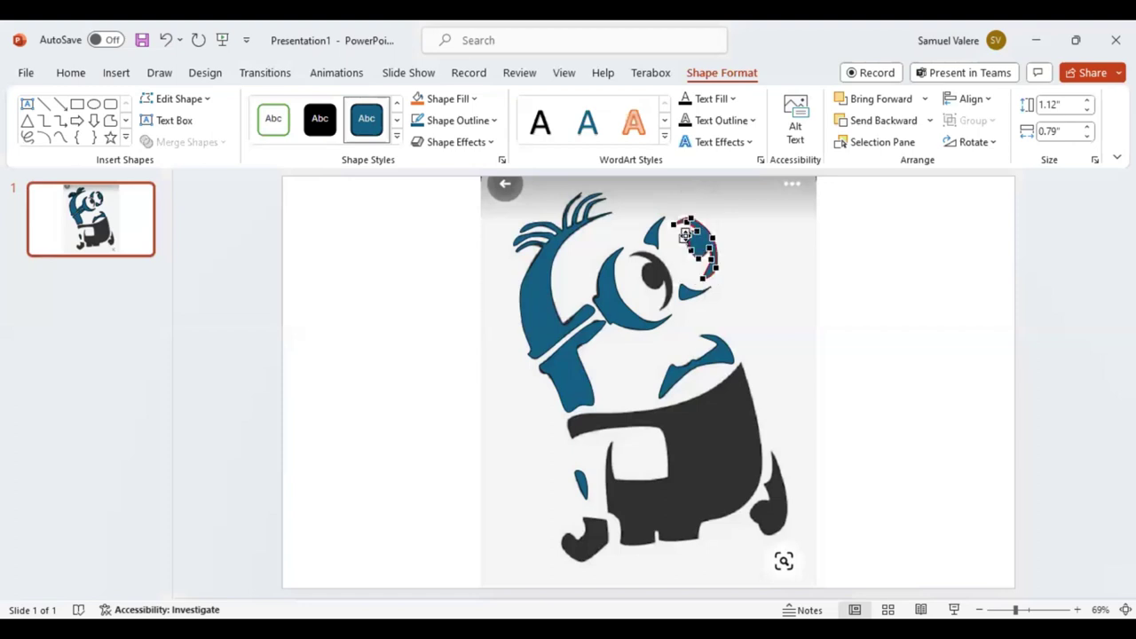
left_click_drag(685, 234, 688, 246)
left_click(59, 138)
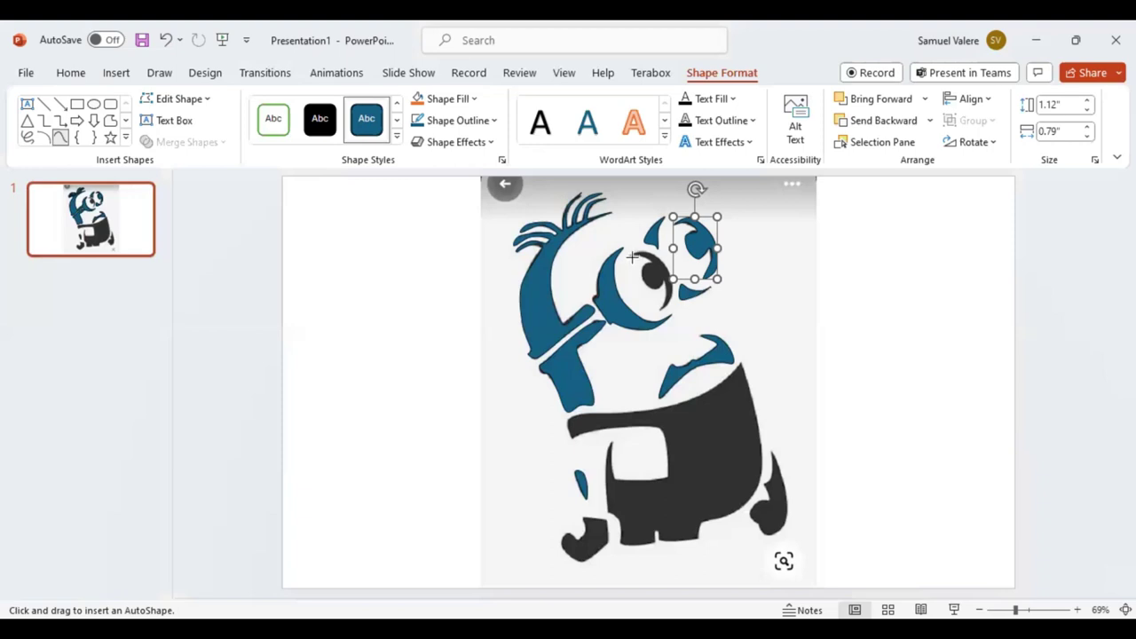
key("Escape")
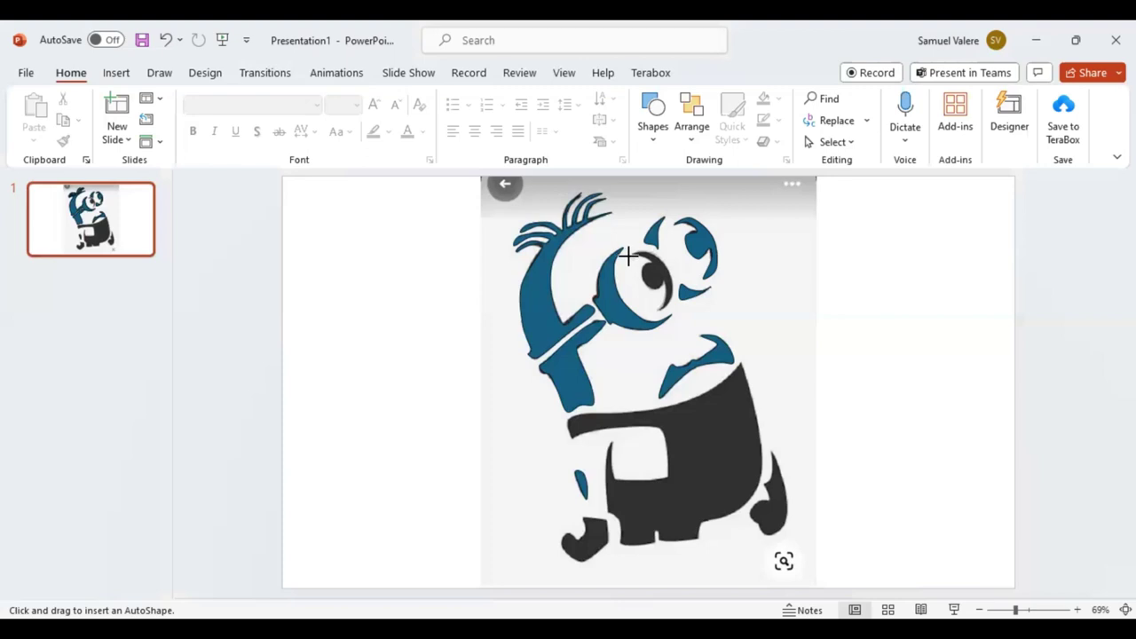
- Draw a trial shape over the left pupil, nudge a corner point, then delete it
left_click_drag(629, 252, 673, 311)
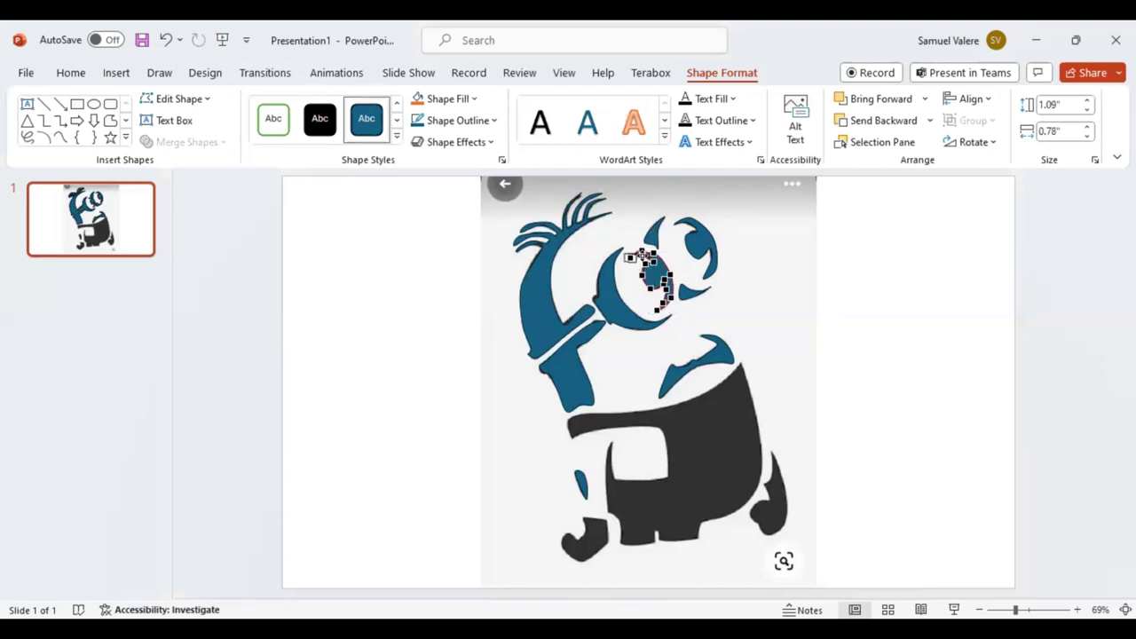
left_click_drag(641, 256, 650, 264)
key("Delete")
left_click(115, 75)
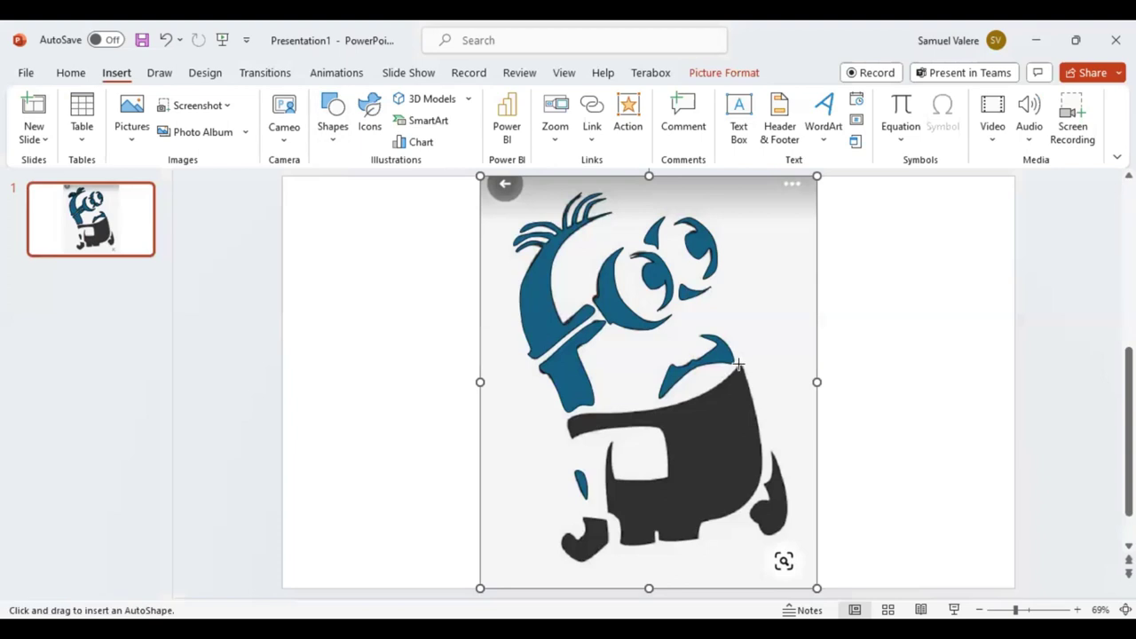
- Trace the overalls and lower body, then delete and add points along its lower edge
left_click(715, 384)
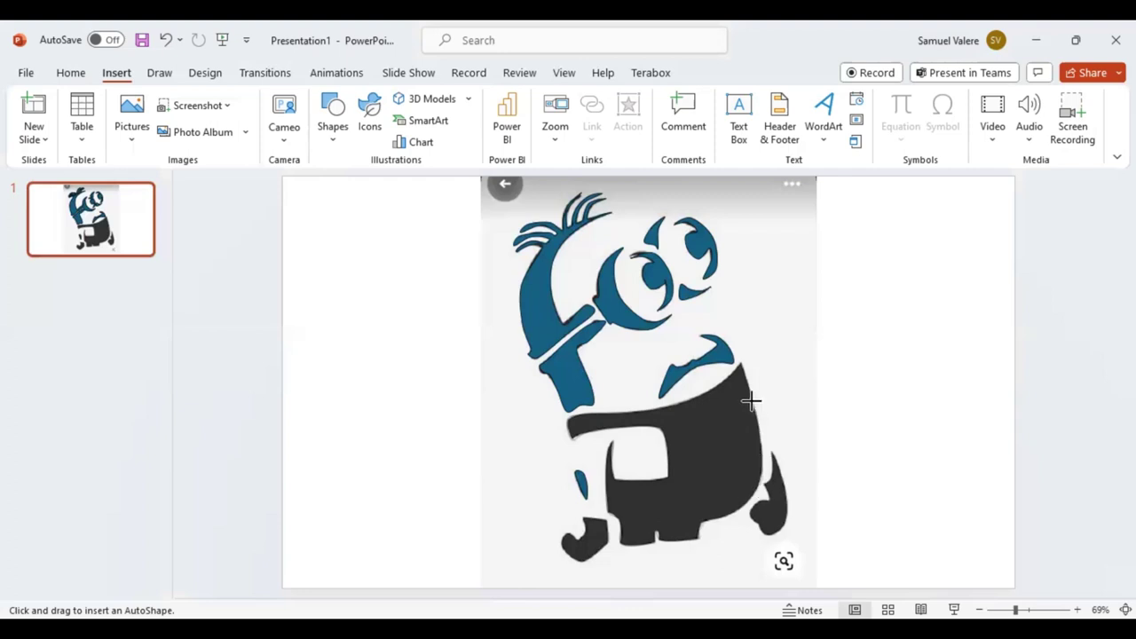
left_click(740, 364)
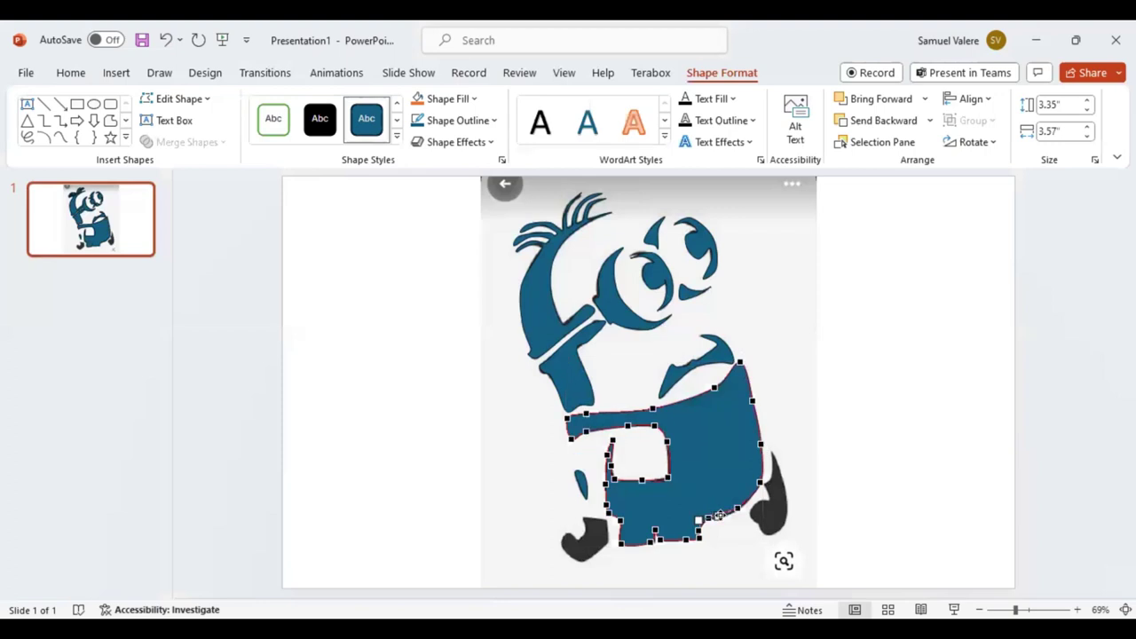
key("Delete")
left_click(738, 508, "ctrl")
left_click(710, 517)
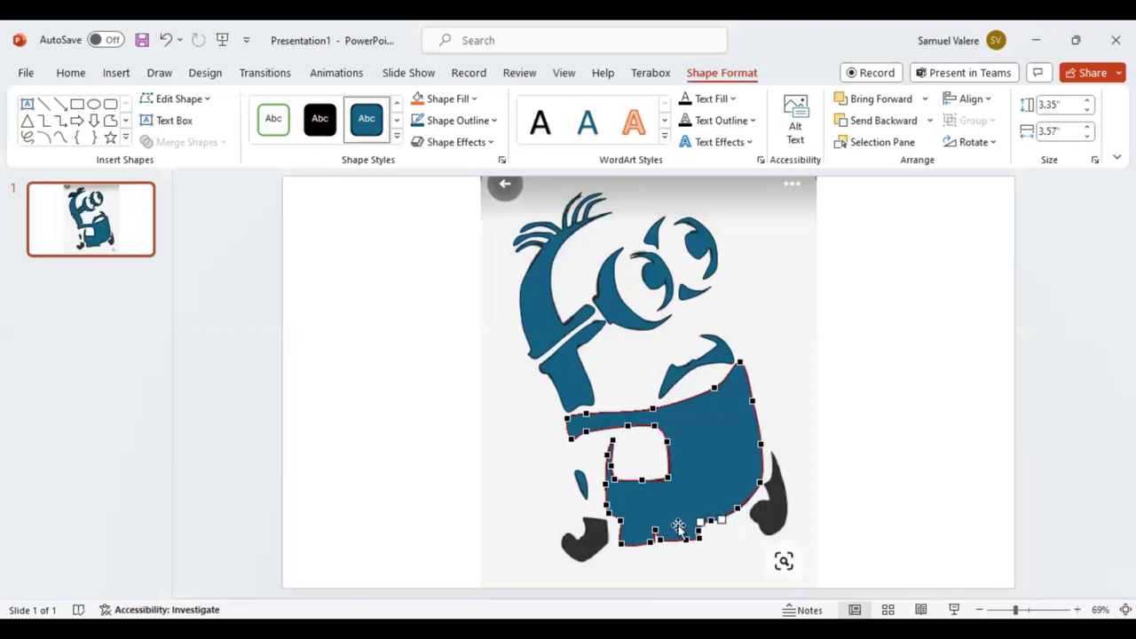
left_click(62, 138)
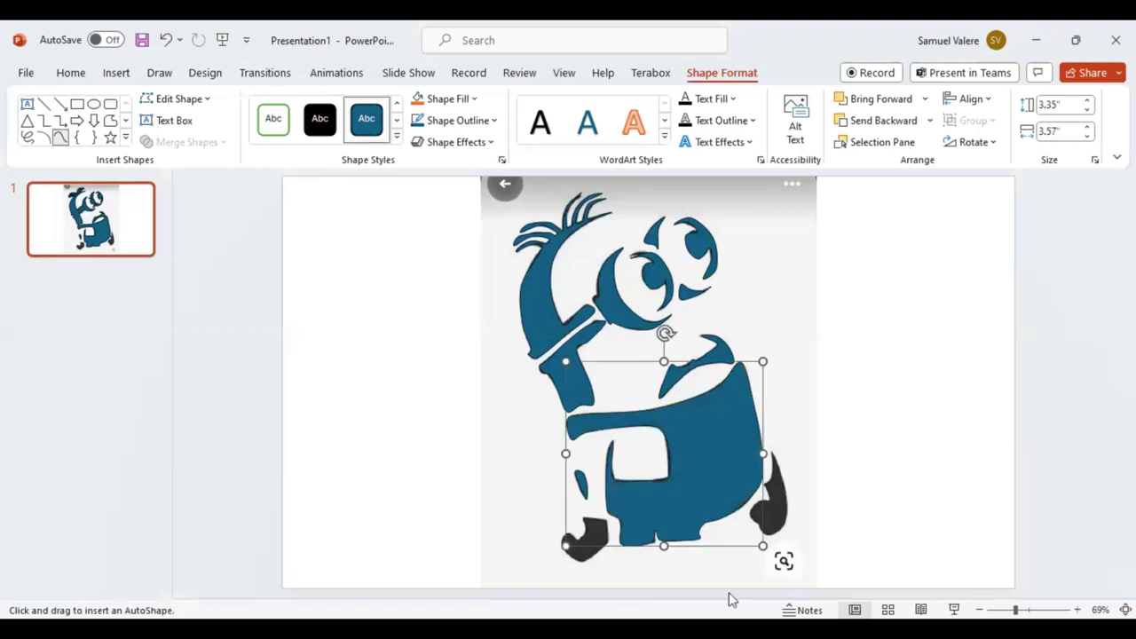
left_click(770, 466)
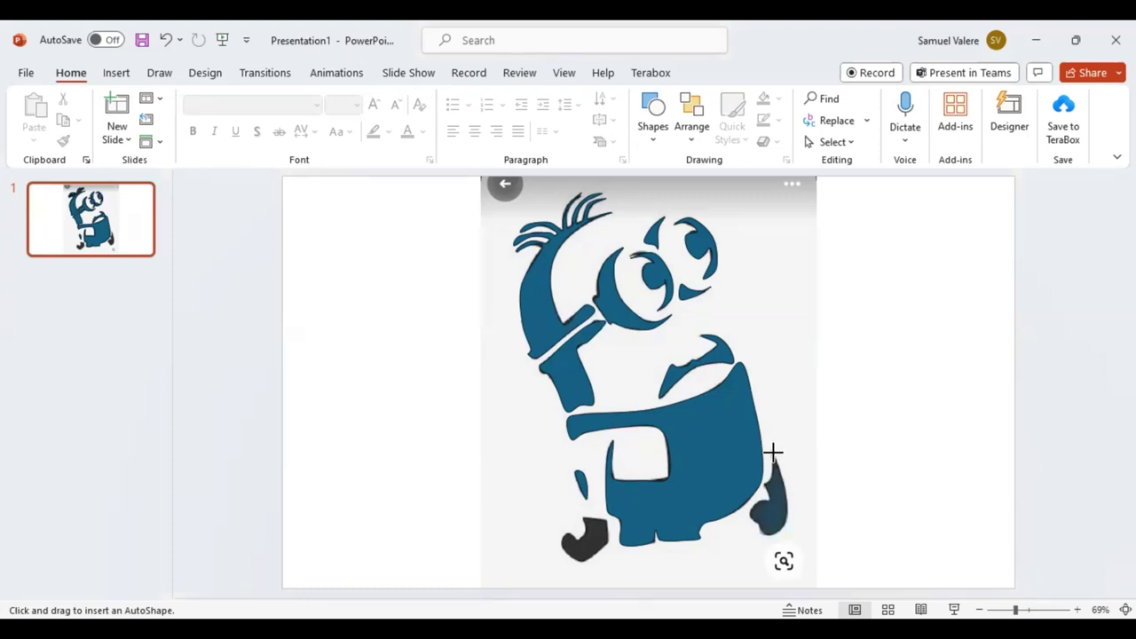
- Close the right-hand outline, then begin tracing the left shoe with the Freeform tool
left_click(773, 452)
left_click(60, 138)
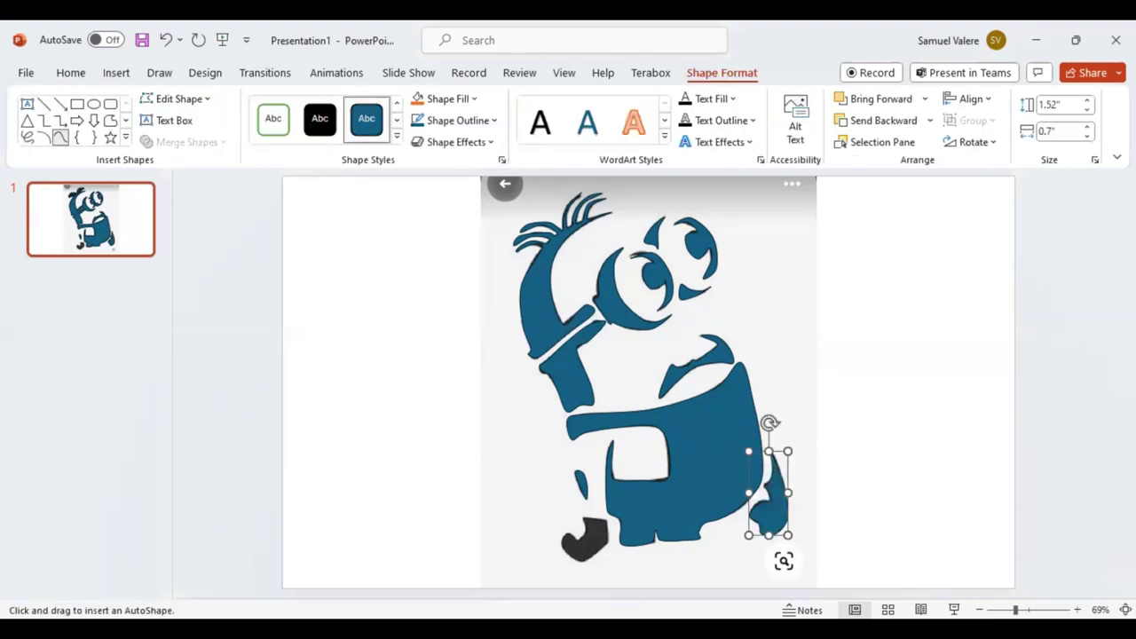
left_click(581, 519)
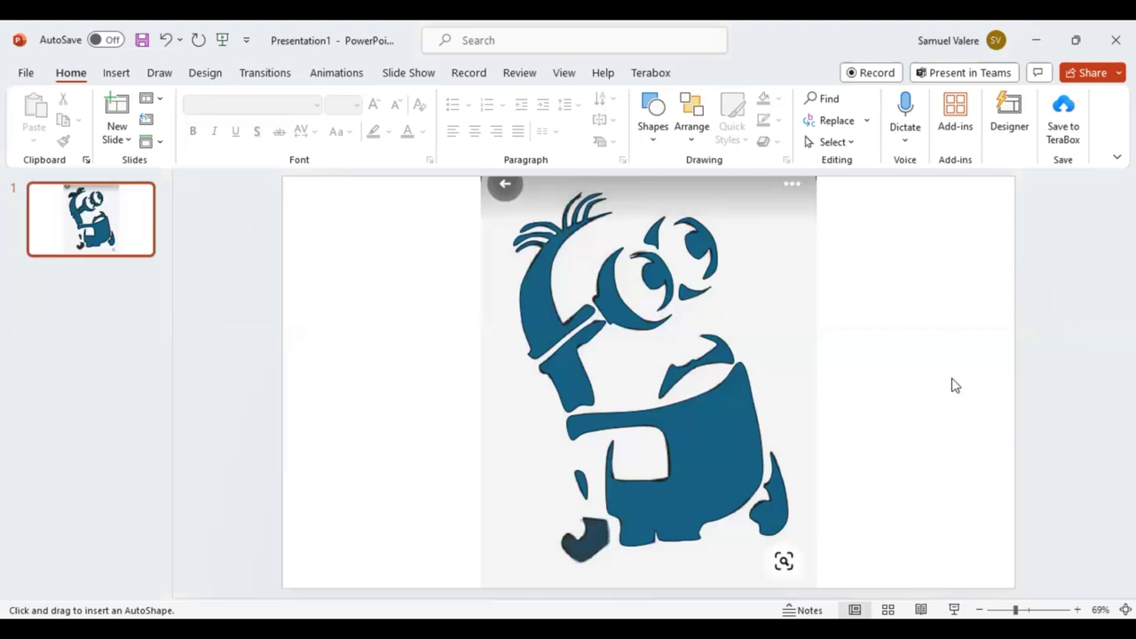
- Finish the shoe shape, then drag the reference picture aside and shrink it into the top-right corner
key("Escape")
key("Escape")
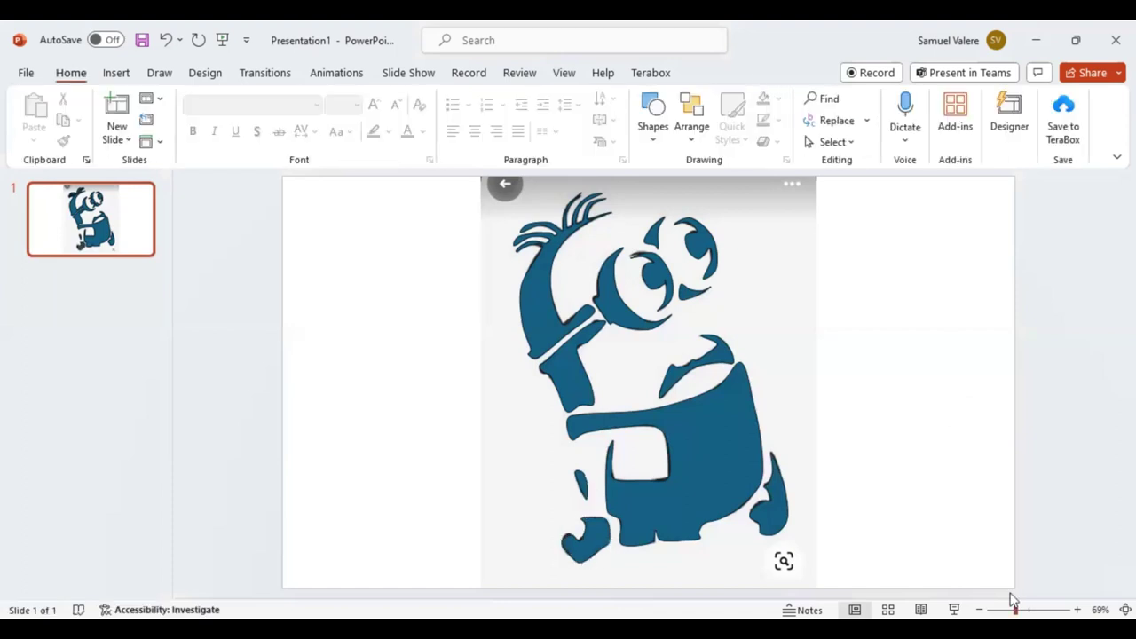
scroll(754, 266, "down", 1, "ctrl")
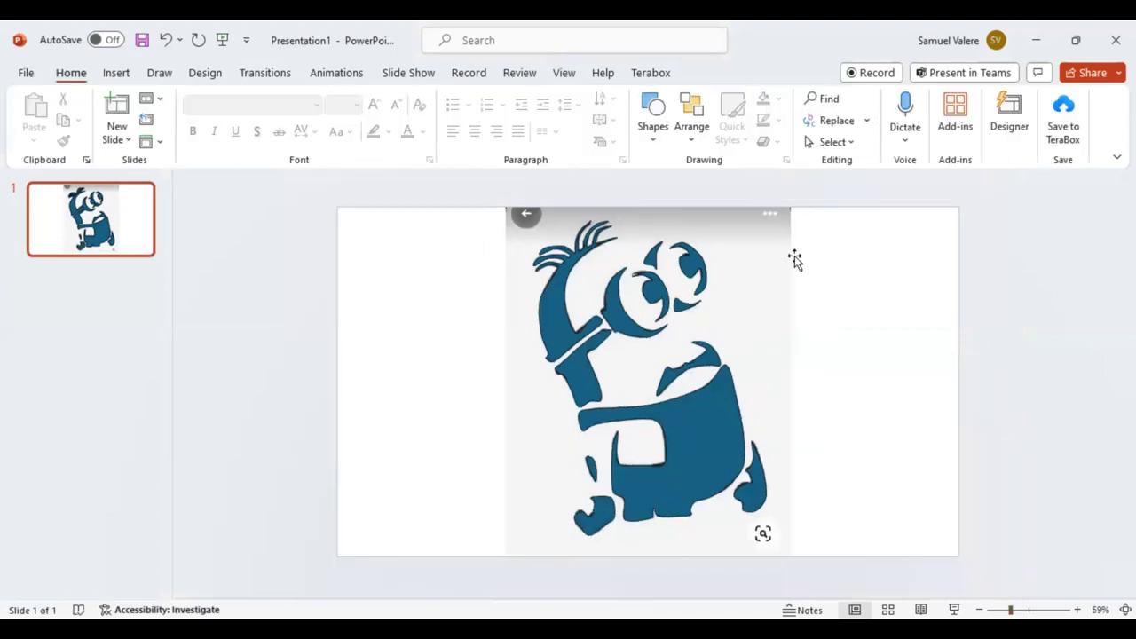
mouse_move(775, 250)
left_mouse_down()
mouse_move(942, 252)
mouse_move(954, 233)
left_mouse_up()
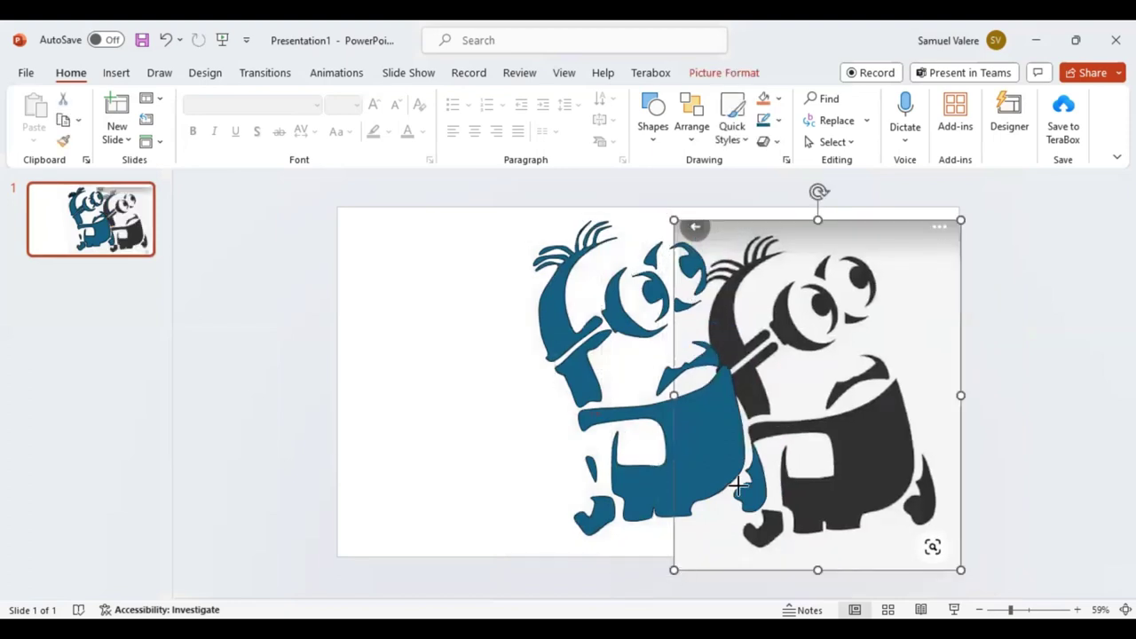
left_click_drag(738, 483, 872, 307)
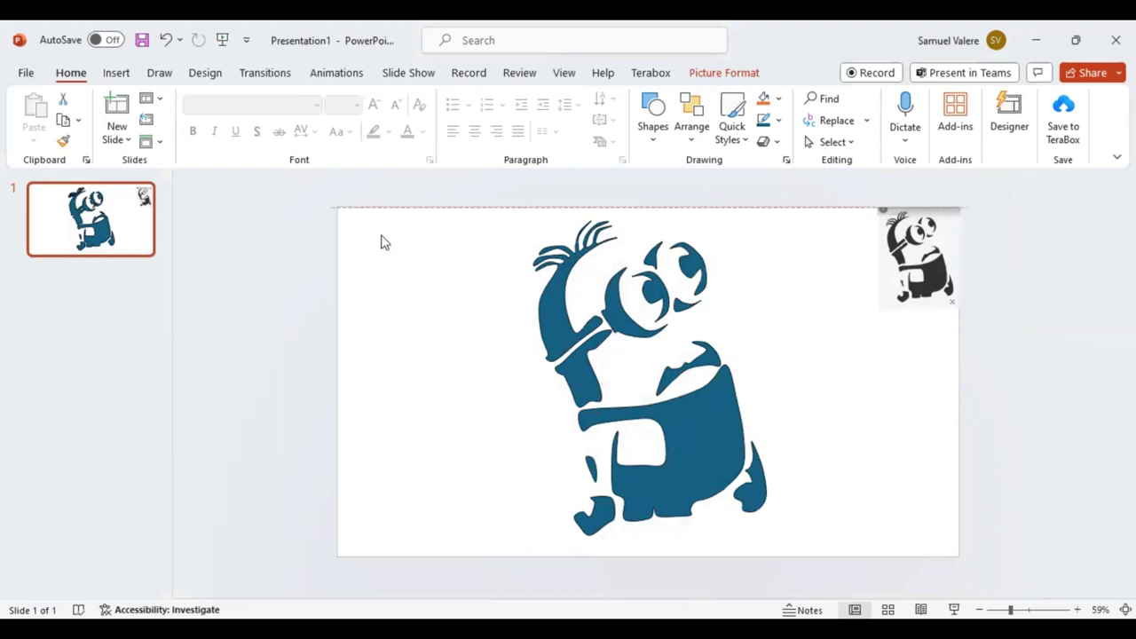
left_click(839, 526)
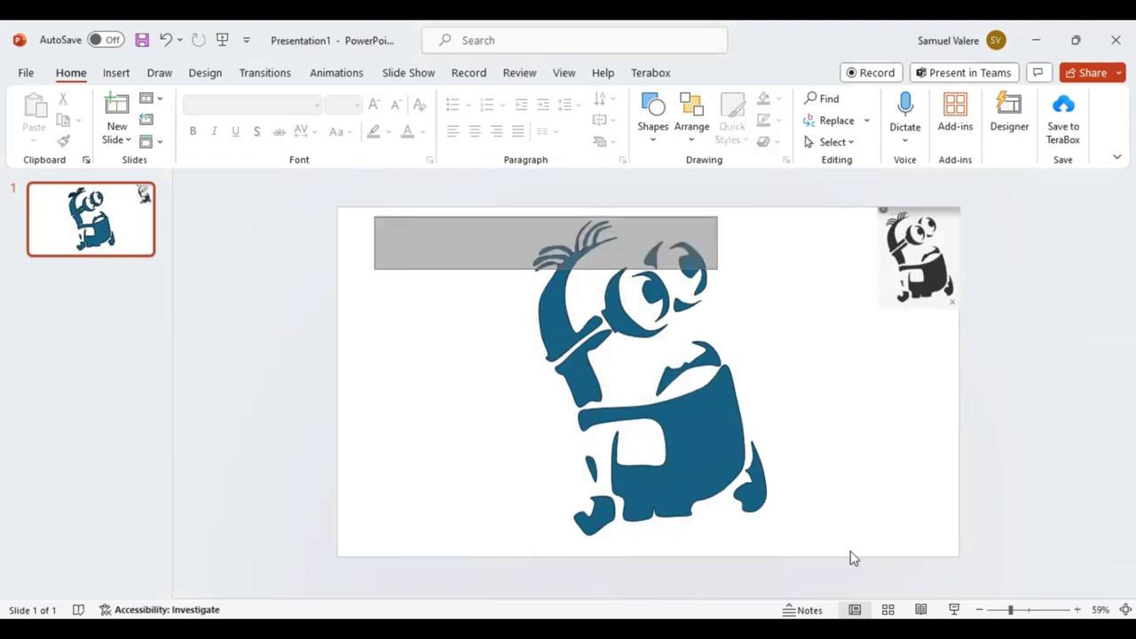
- Box-select every traced Minion shape and apply the Black, Text 1 shape fill
left_click_drag(855, 558, 843, 546)
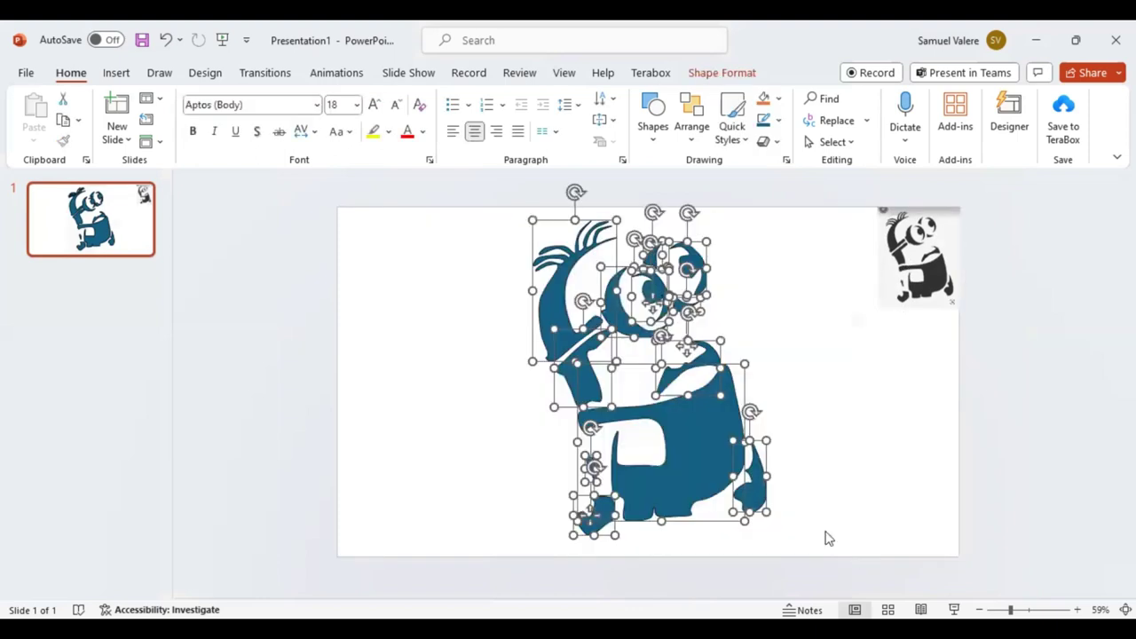
left_click(724, 75)
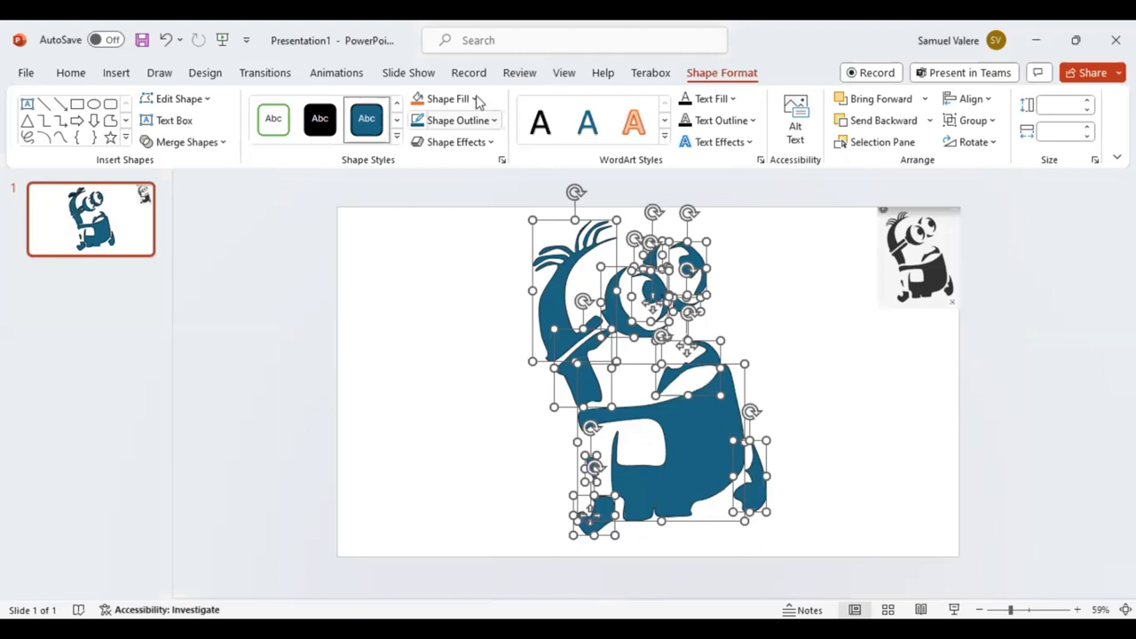
left_click(470, 101)
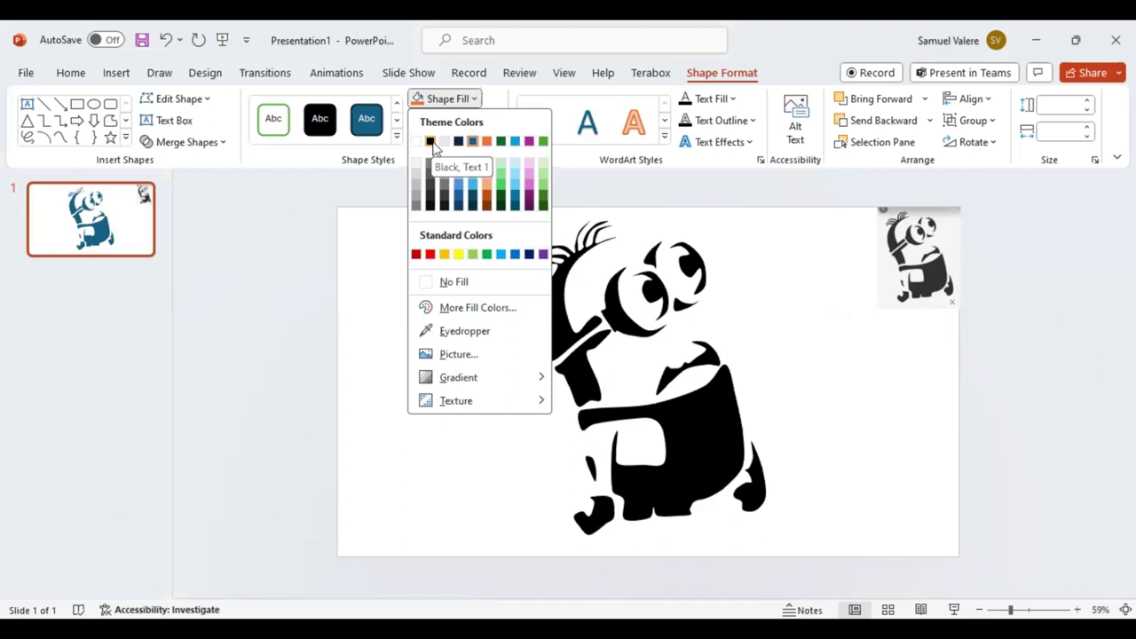
left_click(431, 142)
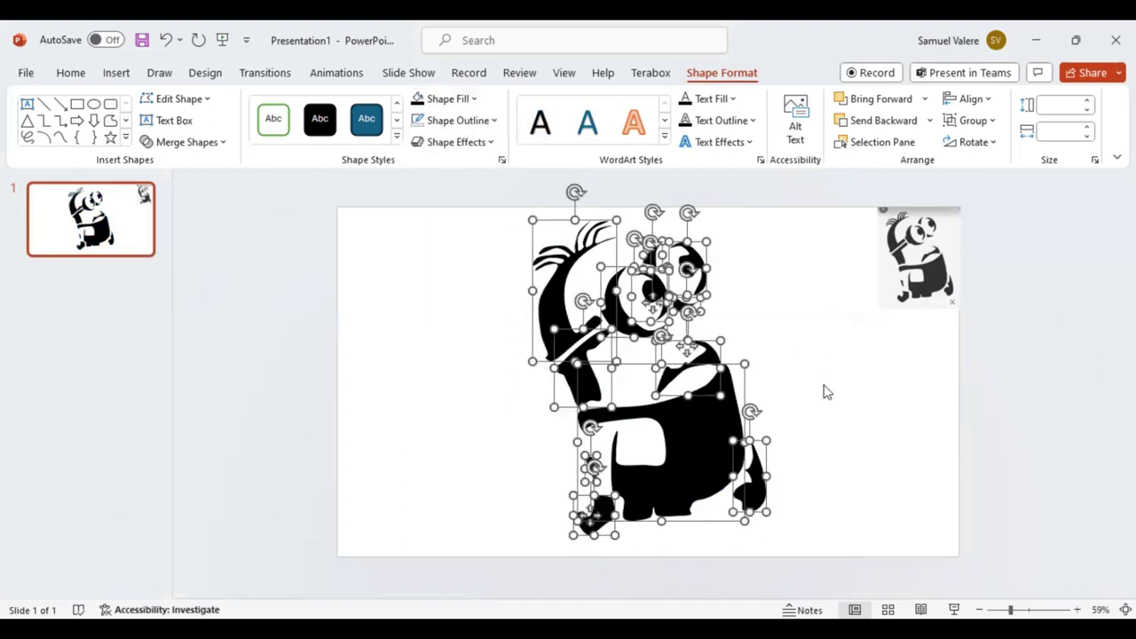